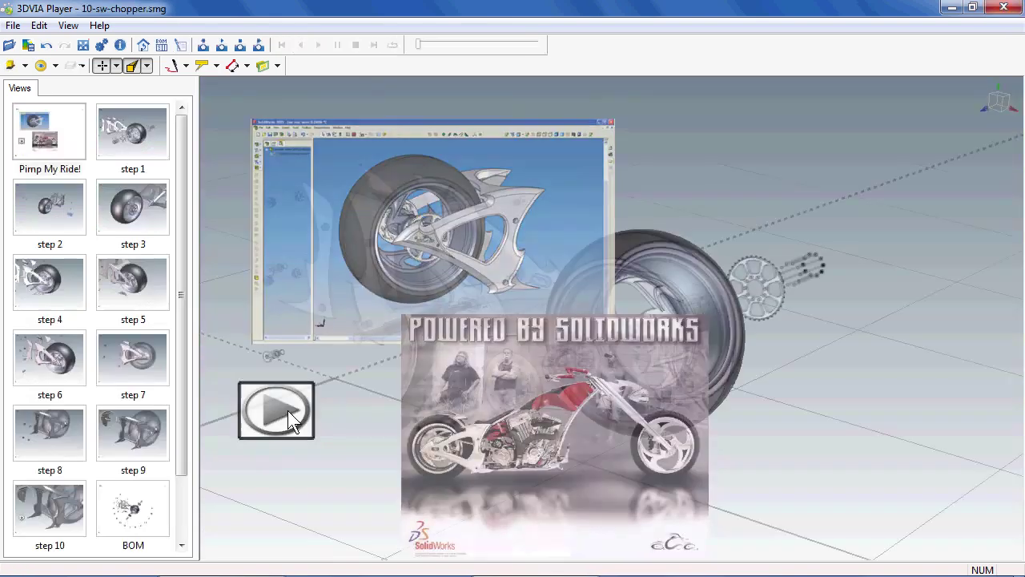
- Remove the chopper's rear wheel, axle, side plates and bolts in turn until step 9's bolt close-up
click(276, 411)
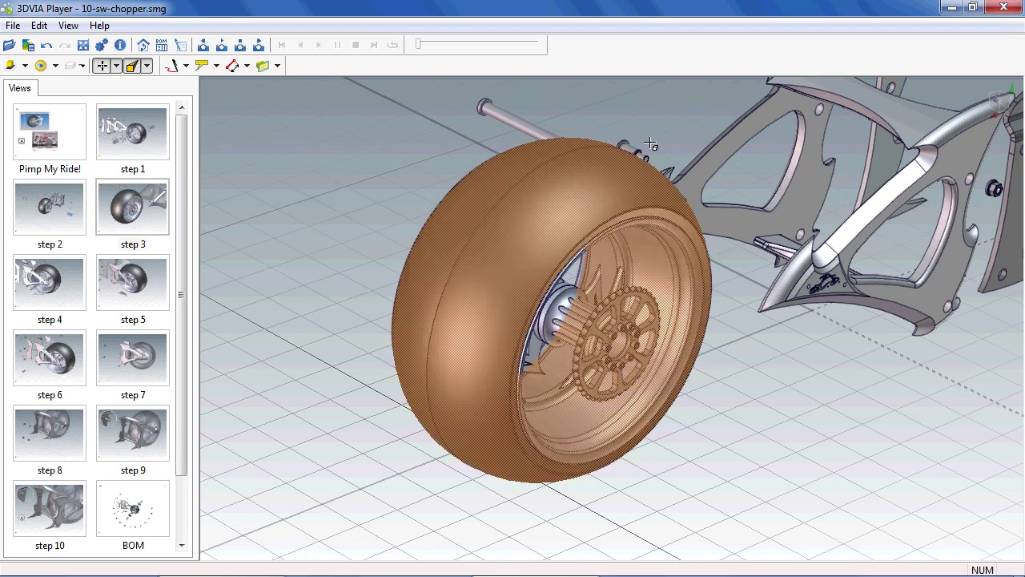
click(577, 214)
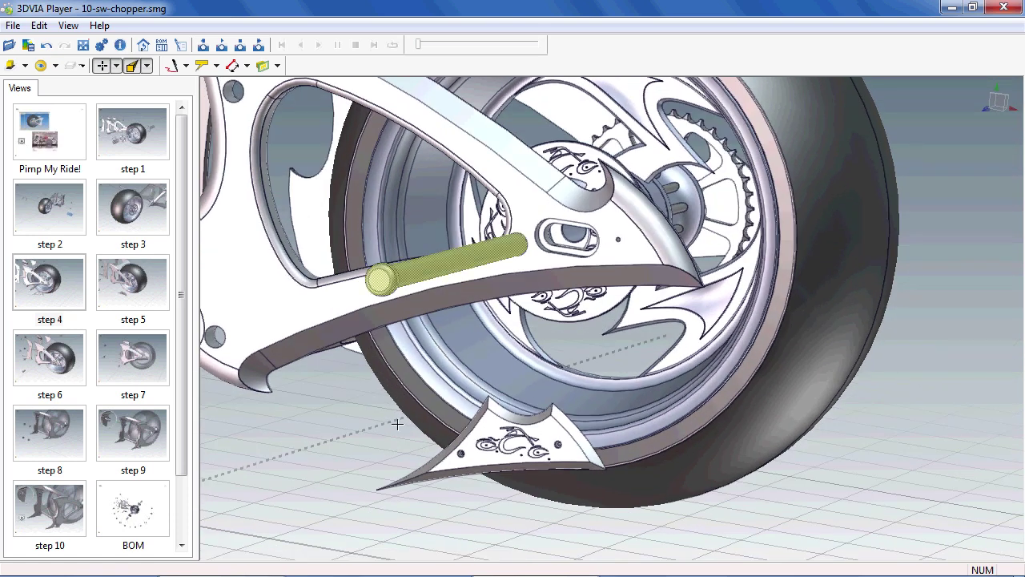
click(439, 265)
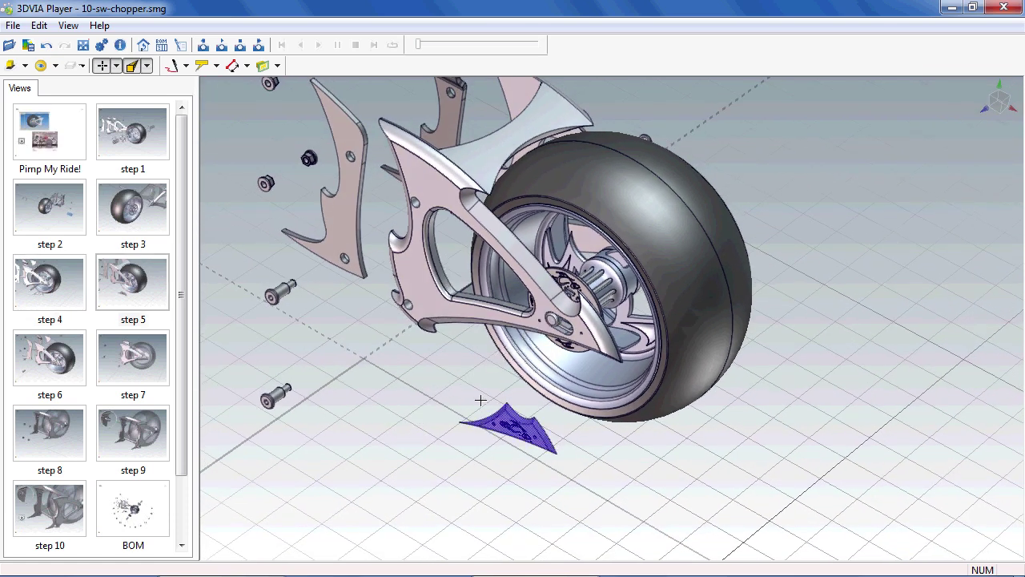
click(502, 422)
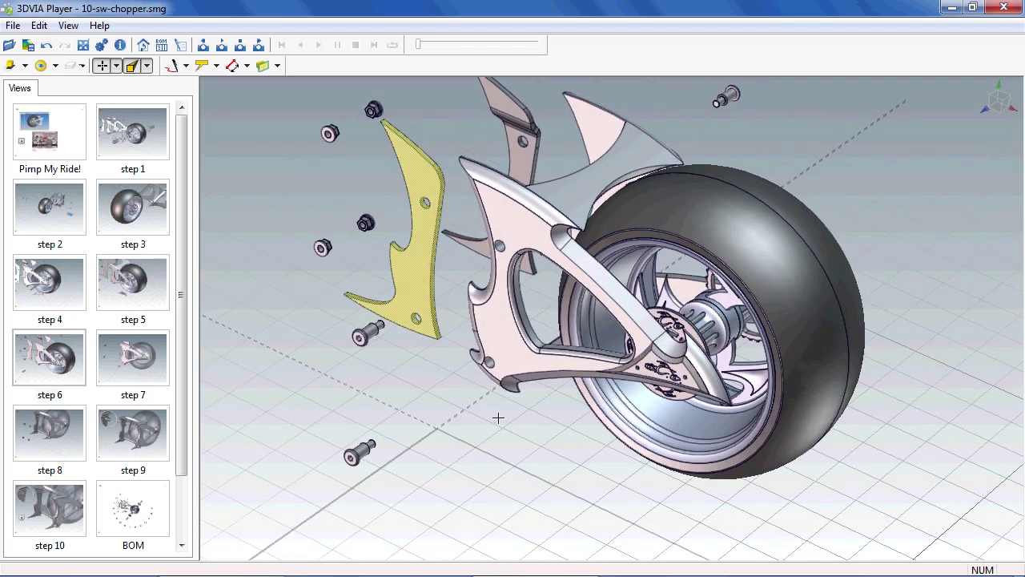
click(426, 274)
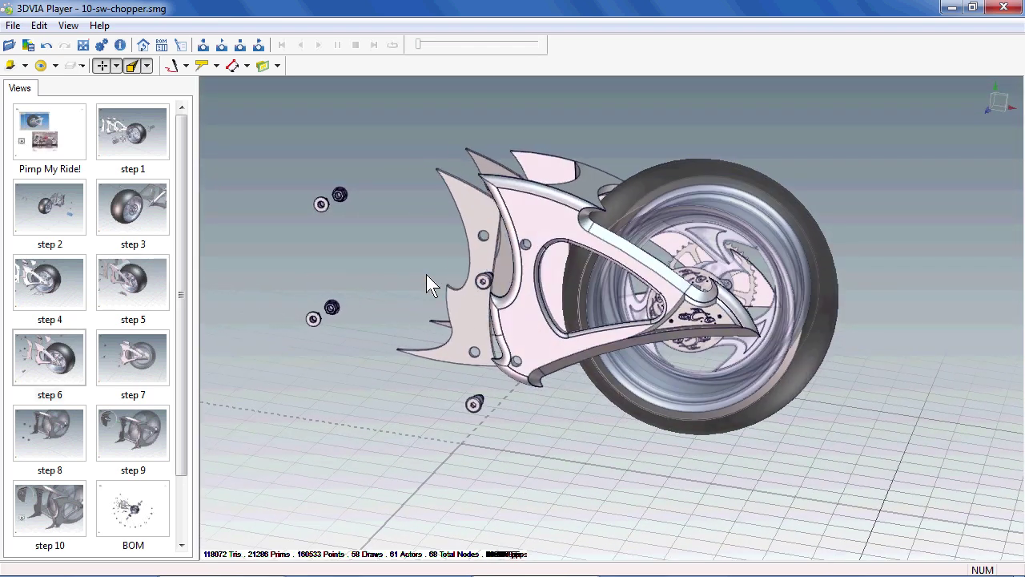
click(482, 280)
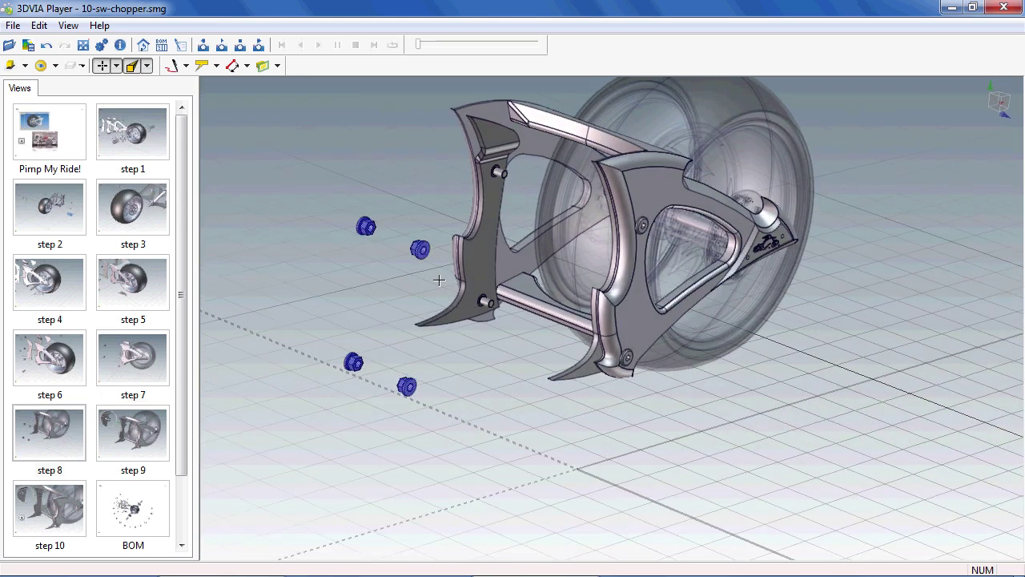
click(420, 250)
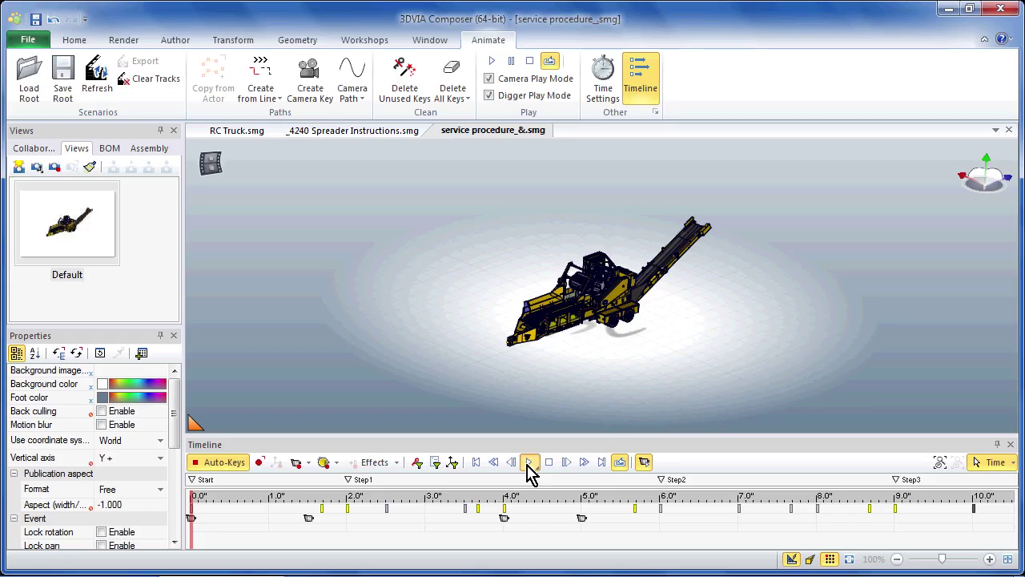
- Play the service procedure_&.smg animation, then apply the RC Truck's OriginalBody view
click(528, 463)
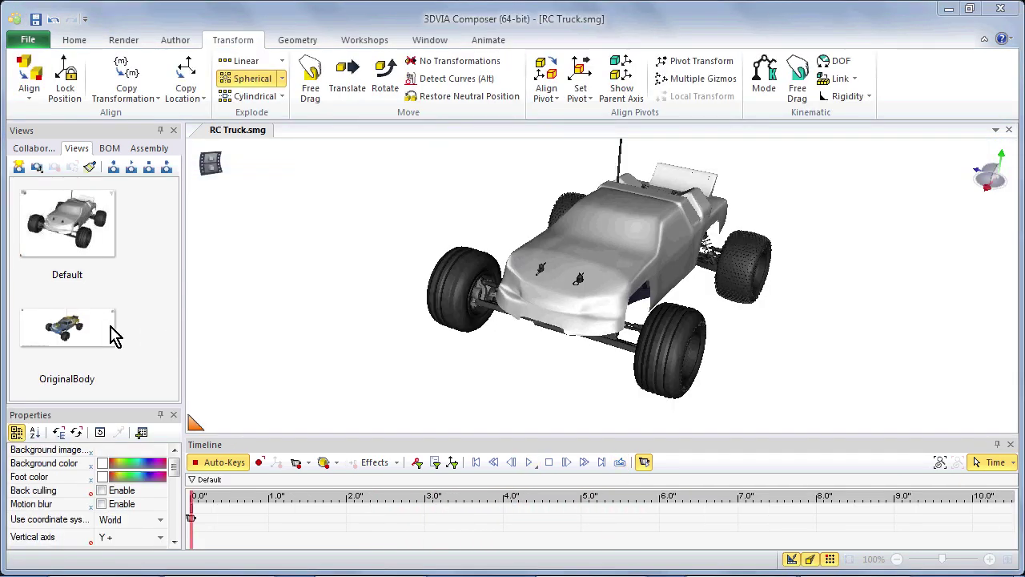
click(110, 325)
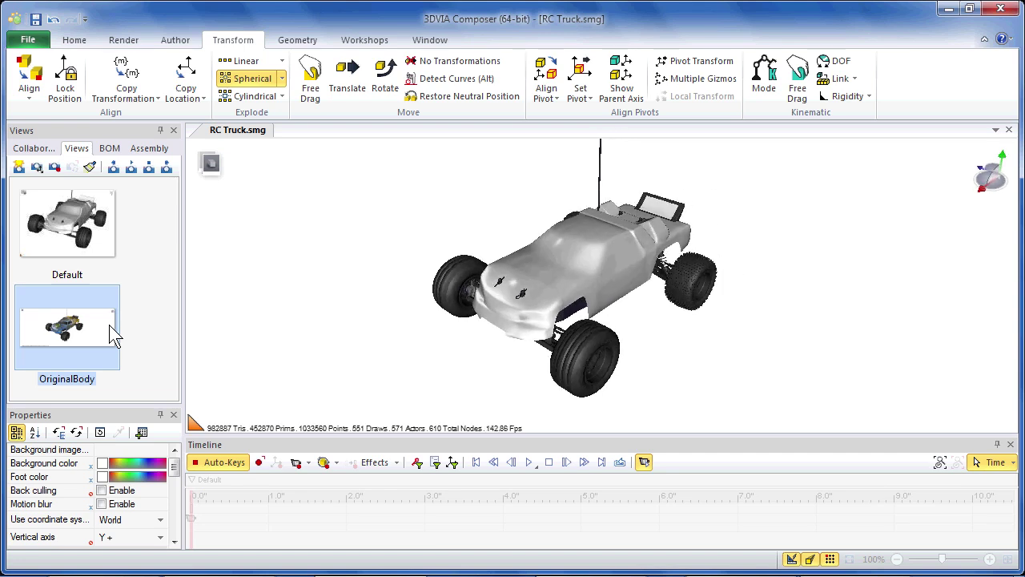
- Select the truck's front suspension and show only it, hiding everything else
click(575, 363)
click(574, 362)
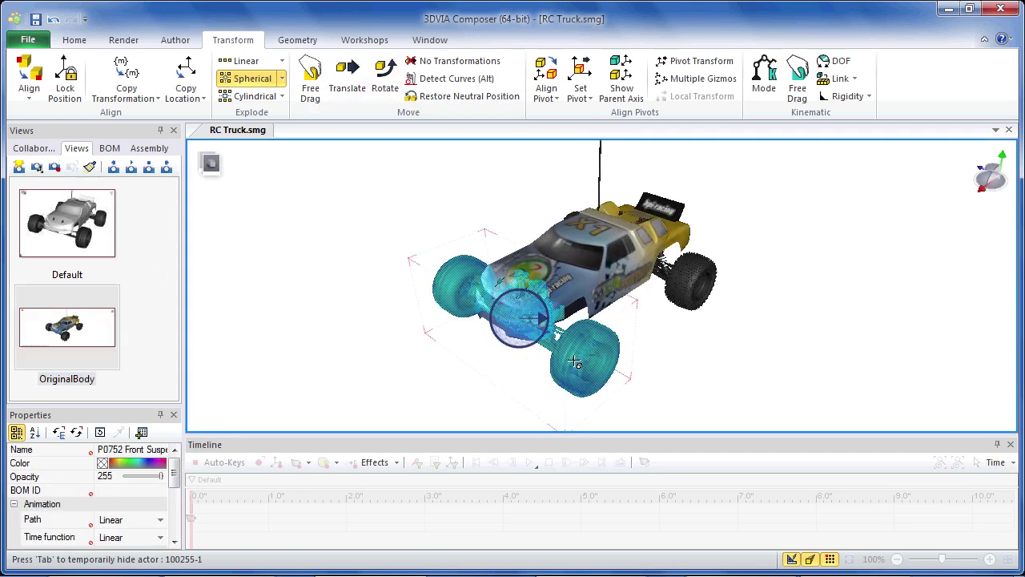
right_click(575, 362)
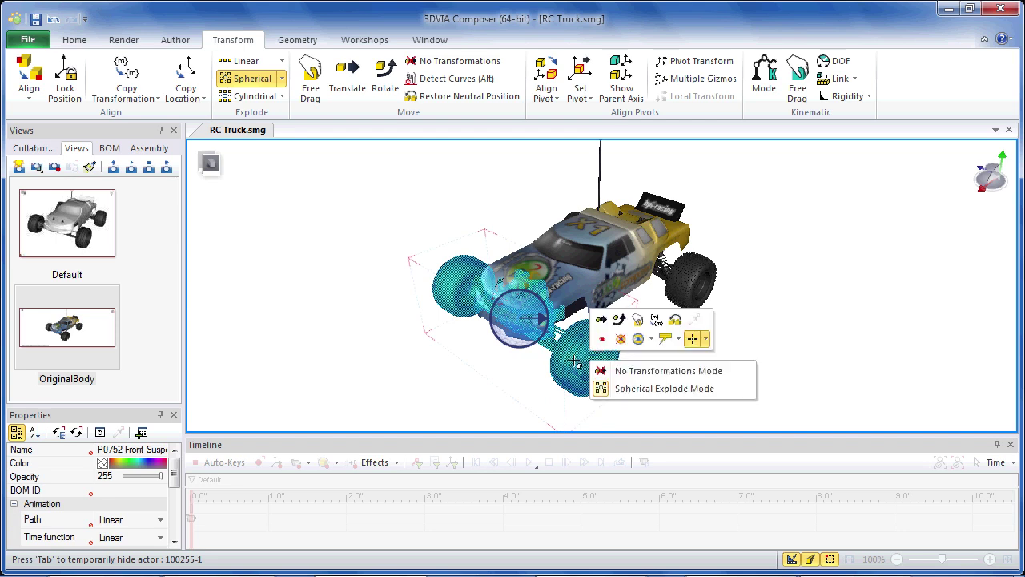
click(651, 339)
click(671, 395)
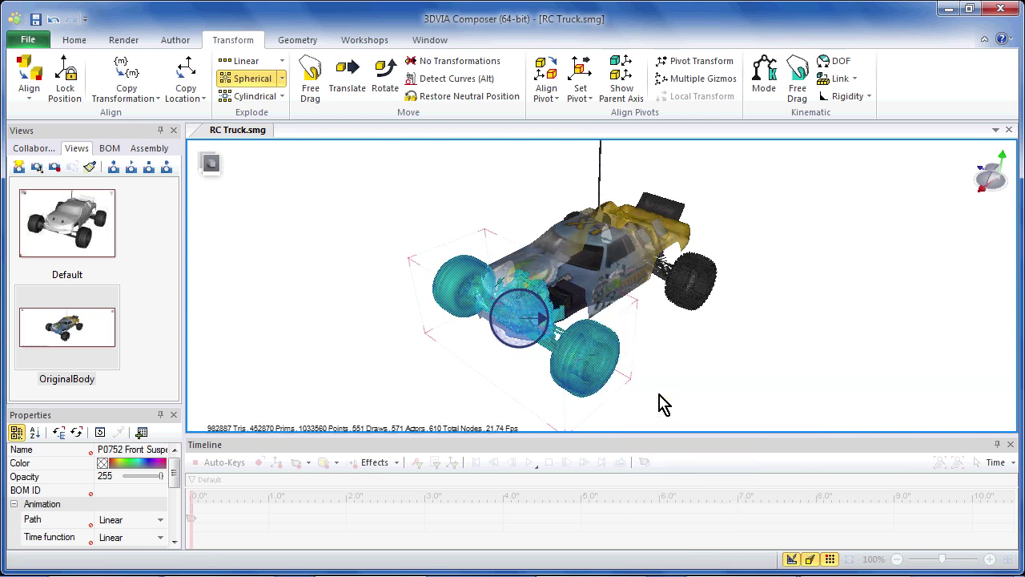
- Box-select the suspension parts and spread them apart with a spherical explode
click(355, 338)
drag(414, 169, 807, 388)
drag(742, 368, 743, 369)
drag(650, 265, 849, 239)
middle_drag(849, 238, 730, 214)
middle_drag(282, 260, 231, 315)
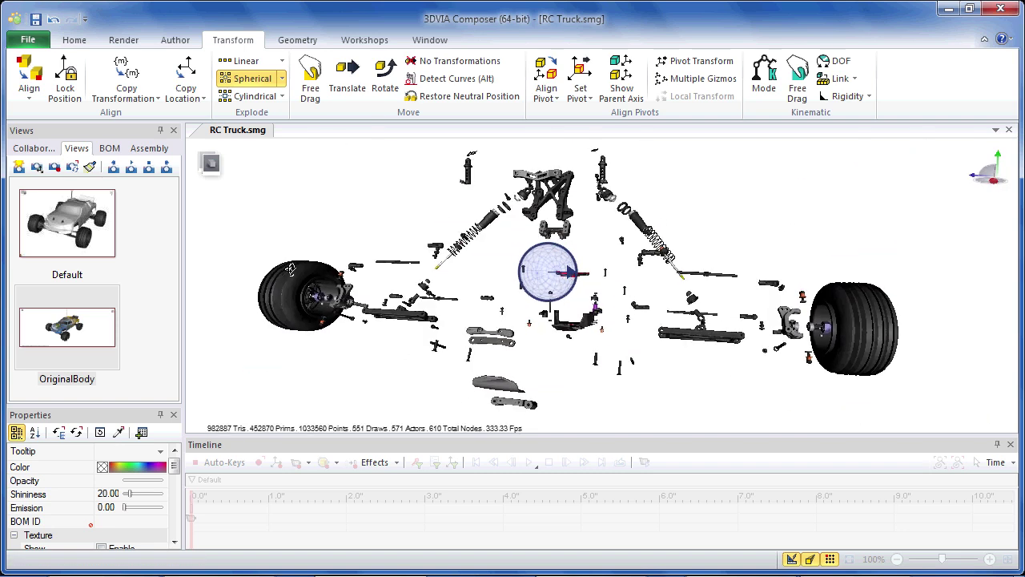
- Save the exploded suspension as View 6, then restore the parts to their neutral positions
click(202, 411)
click(16, 167)
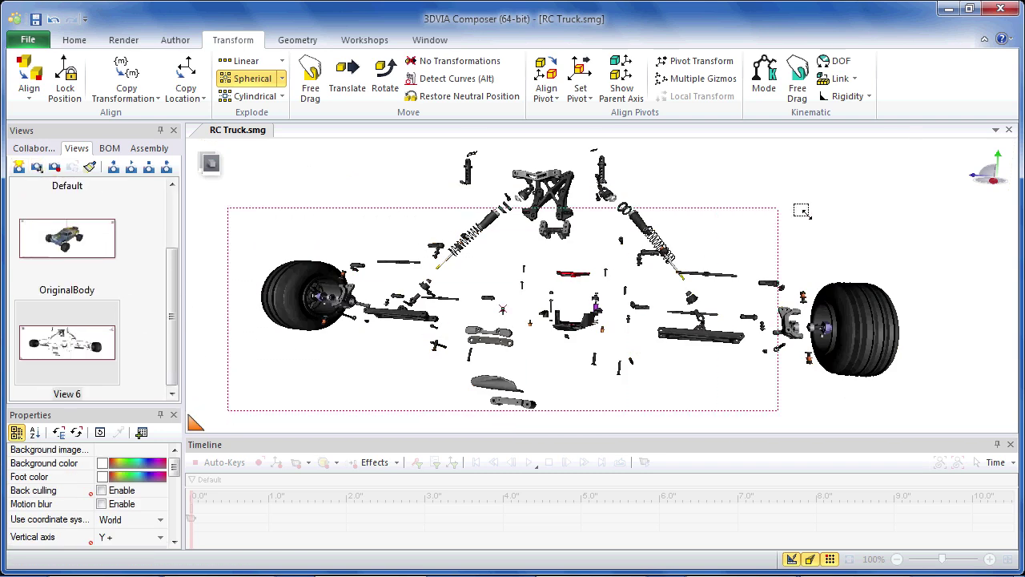
drag(825, 191, 939, 149)
click(464, 96)
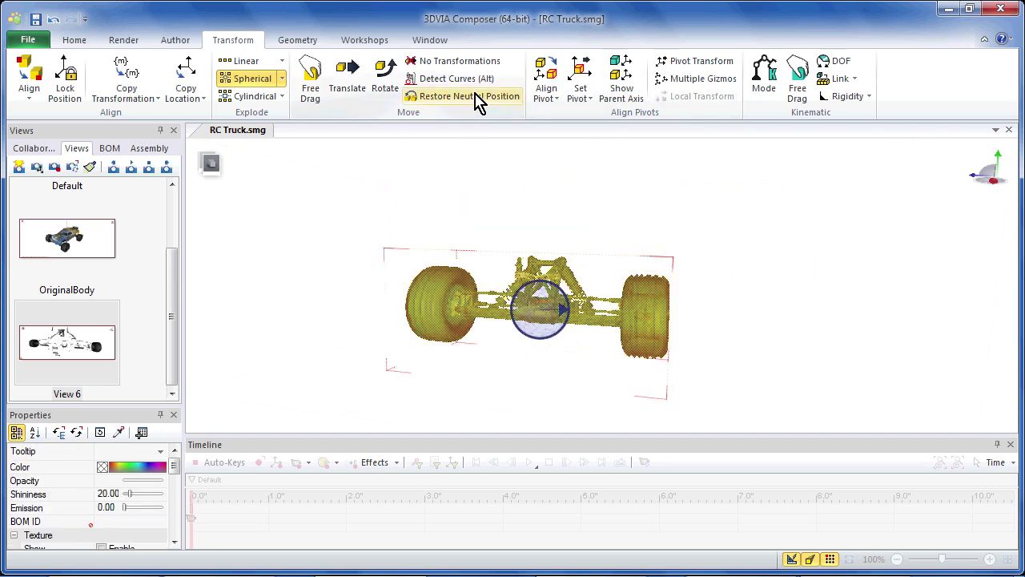
- Save the reassembled suspension as View 7 and select the Default view
click(293, 248)
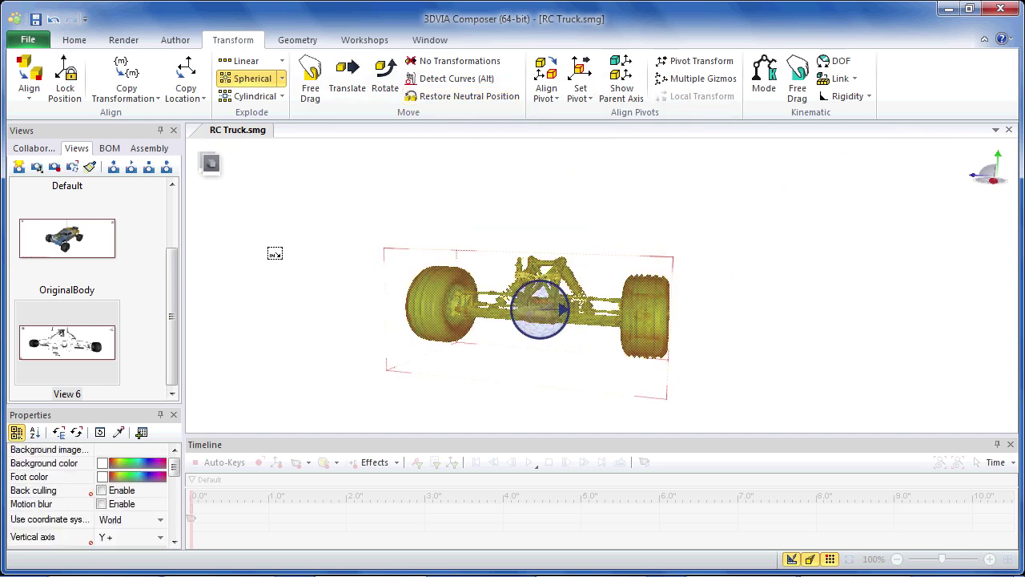
click(20, 168)
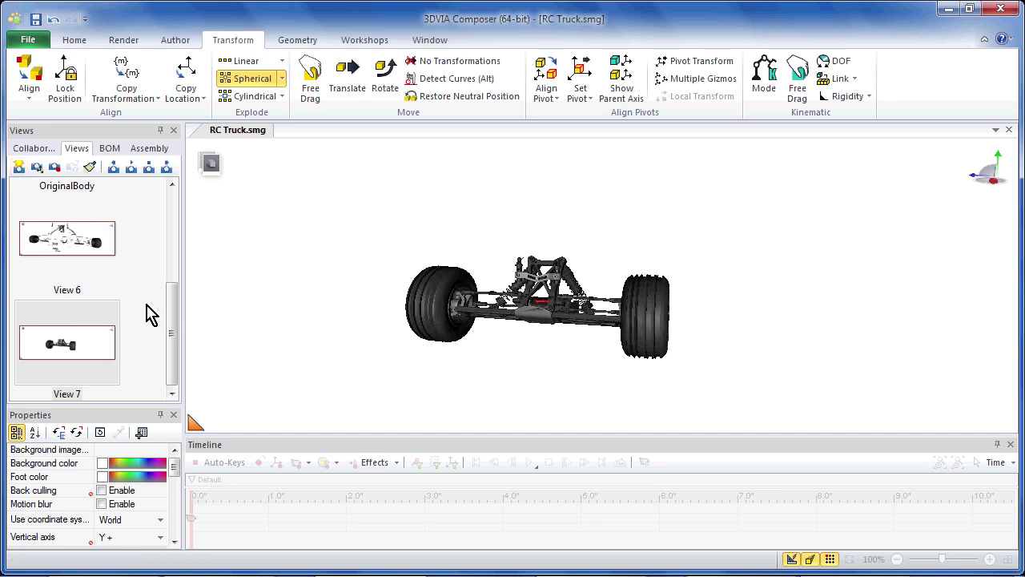
drag(176, 344, 165, 251)
click(100, 237)
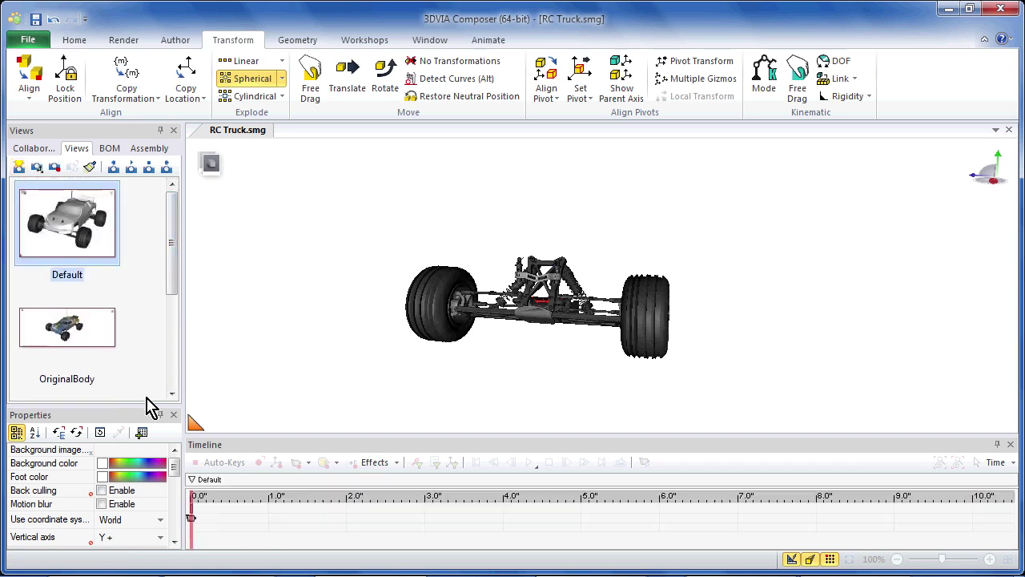
- Place the Default view near 2 s and View 6 as a keyframe at about 6 s
drag(18, 222, 334, 528)
mouse_move(176, 261)
mouse_down()
mouse_move(179, 325)
mouse_move(130, 360)
mouse_move(494, 494)
mouse_move(524, 523)
mouse_up()
click(80, 350)
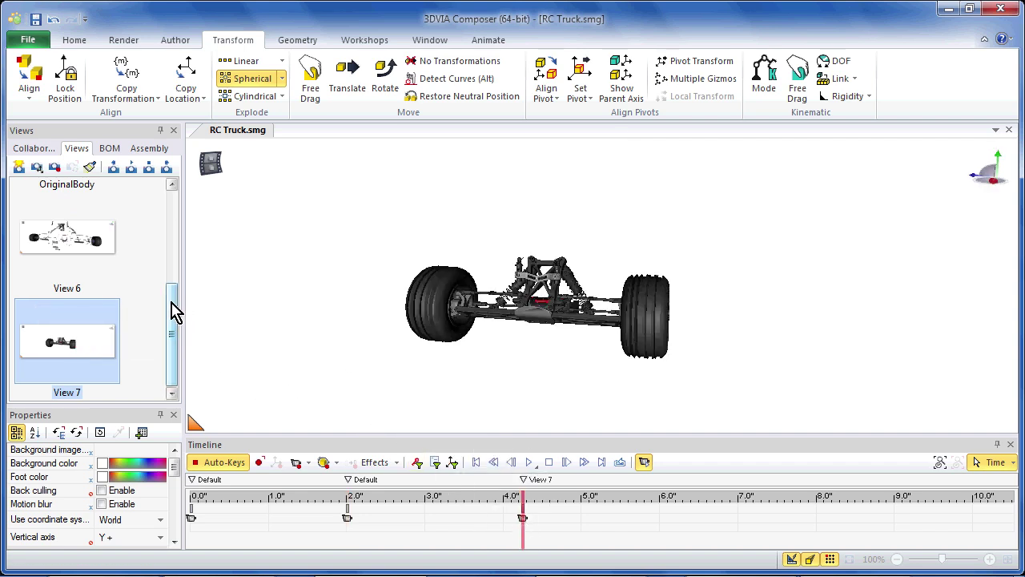
click(83, 254)
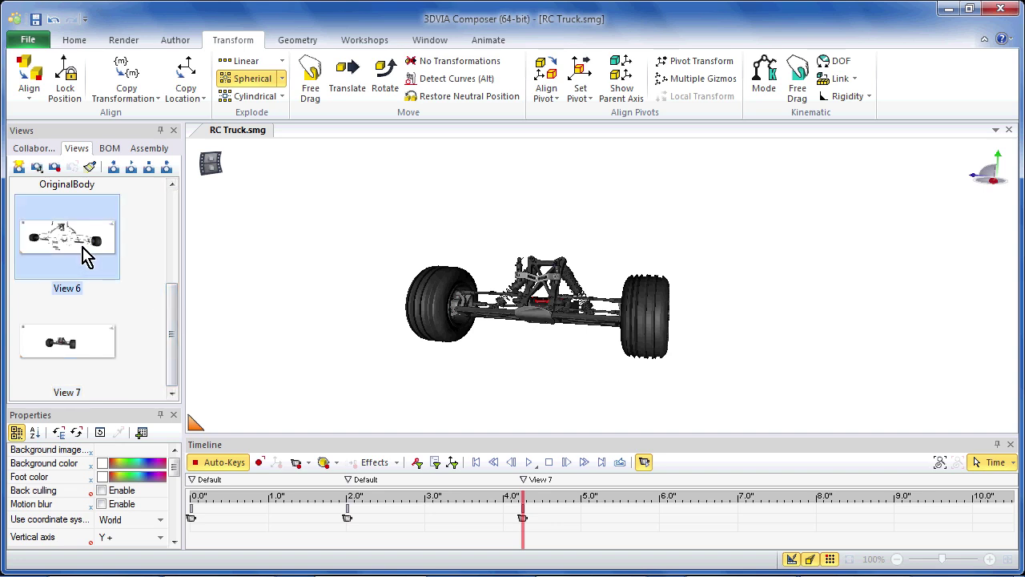
drag(177, 304, 671, 515)
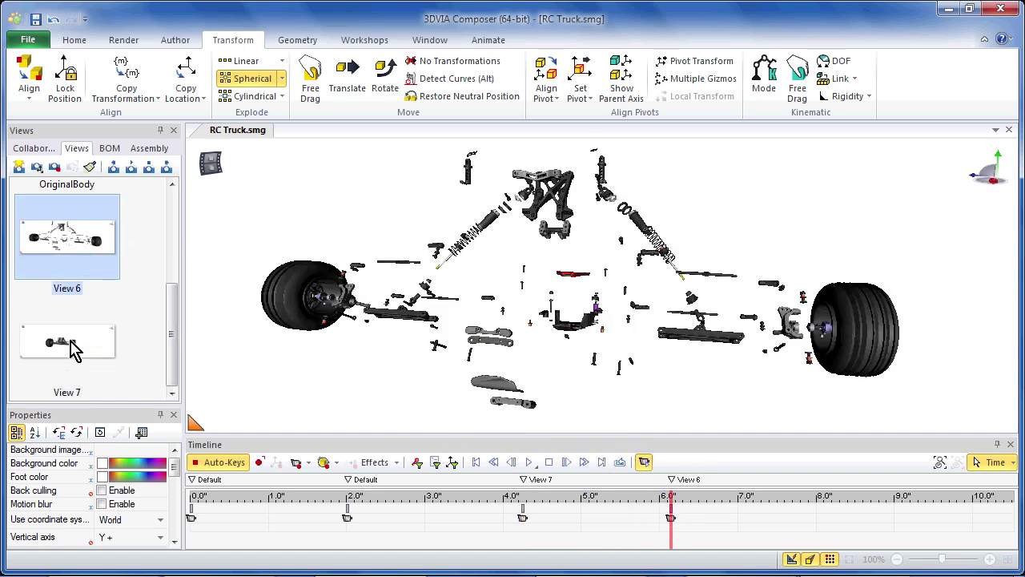
- Add View 7 as a keyframe near 7.25 s and the Default view near 8.9 s
click(74, 350)
drag(88, 352, 775, 513)
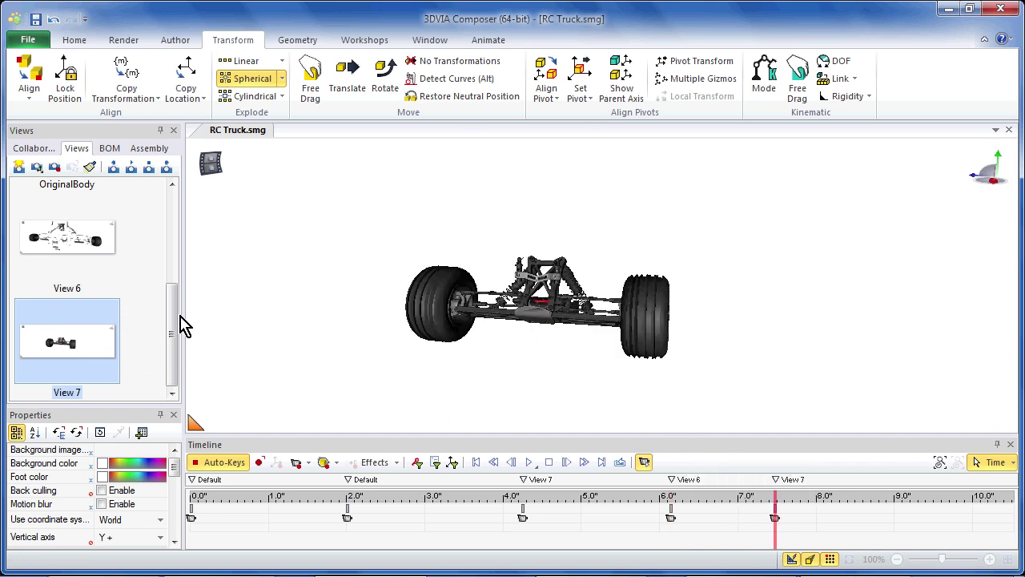
drag(172, 320, 160, 222)
click(95, 217)
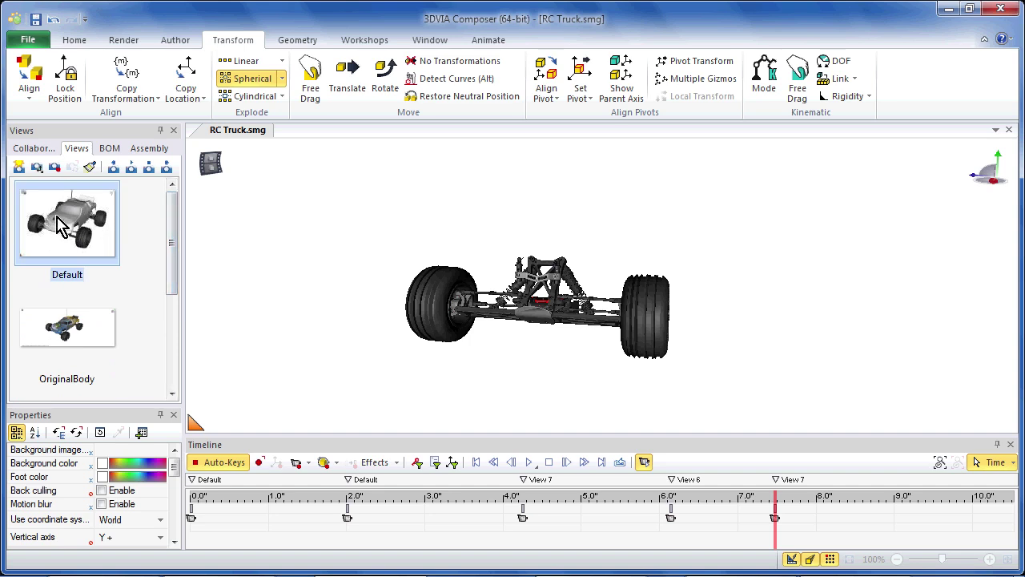
mouse_move(60, 227)
mouse_down()
mouse_move(793, 473)
mouse_move(888, 521)
mouse_up()
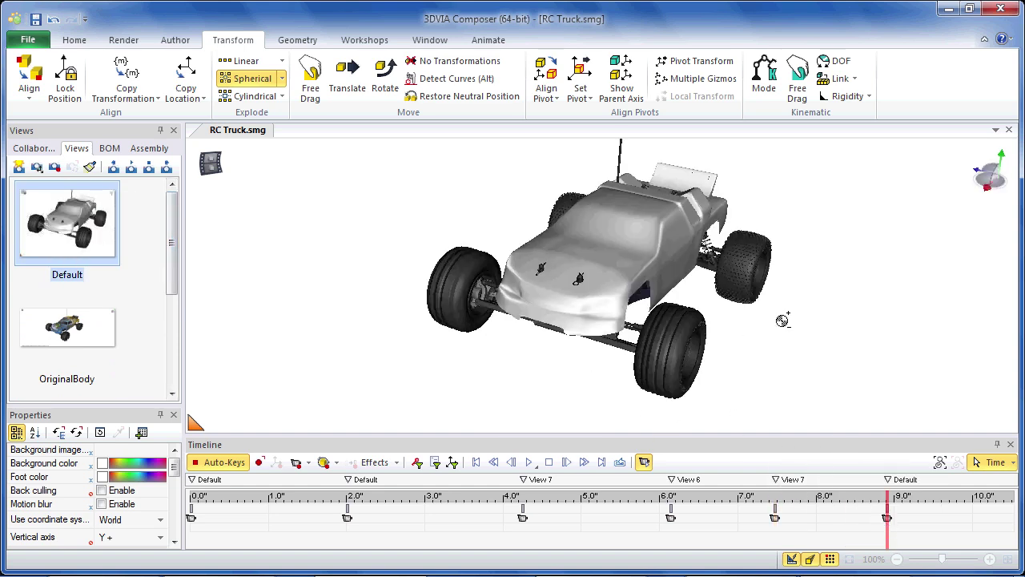
- Translate the body shell up about 390 mm along Y and move the time marker to 10 s
scroll(782, 320, down, 5)
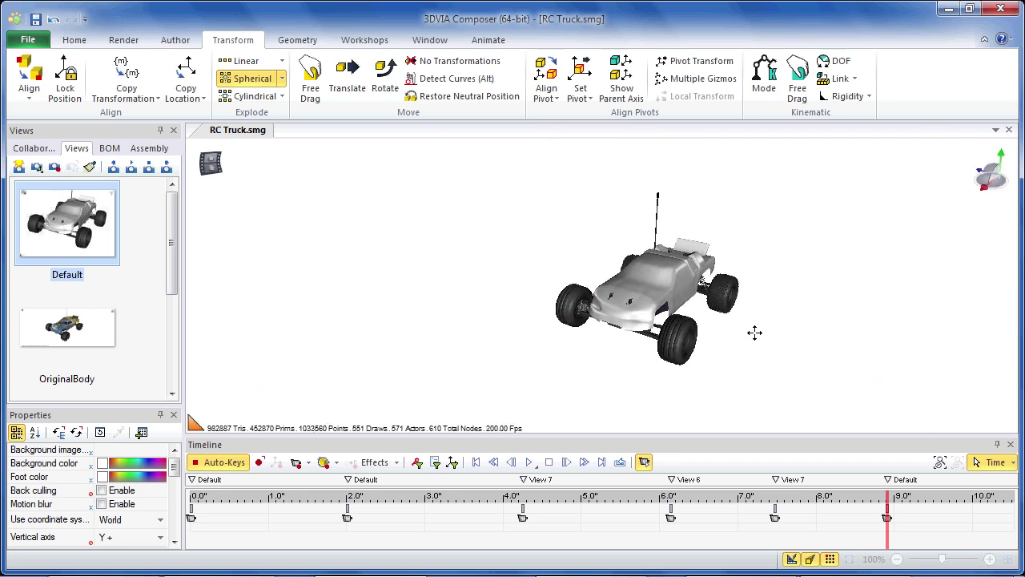
scroll(749, 338, up, 3)
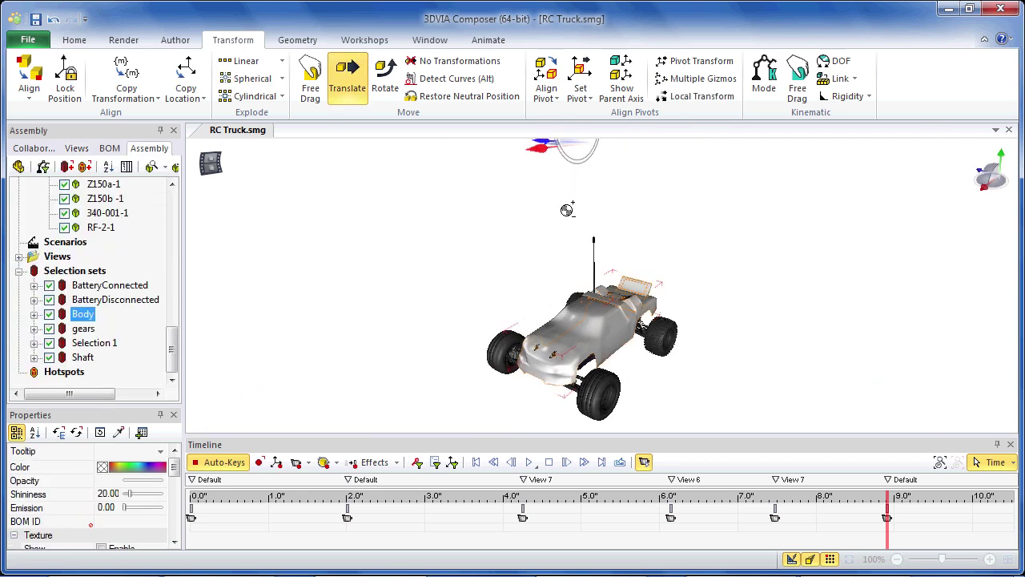
scroll(567, 209, down, 3)
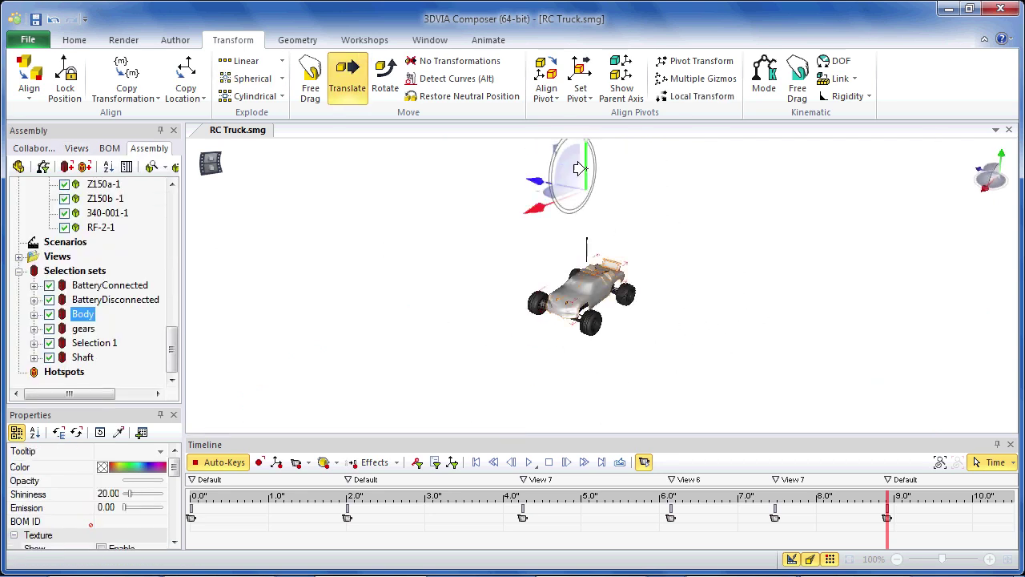
drag(544, 261, 540, 238)
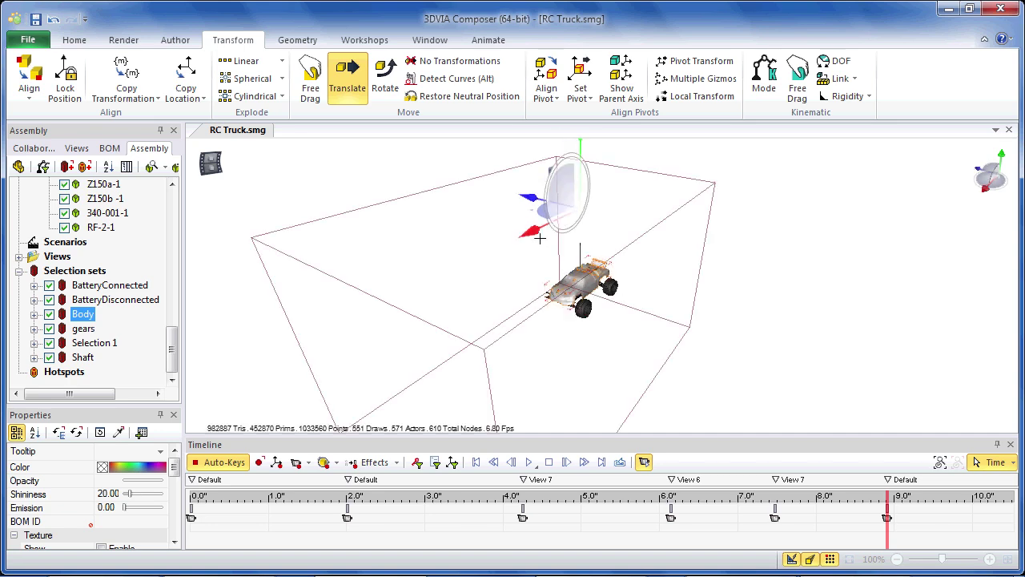
click(580, 100)
drag(645, 141, 564, 56)
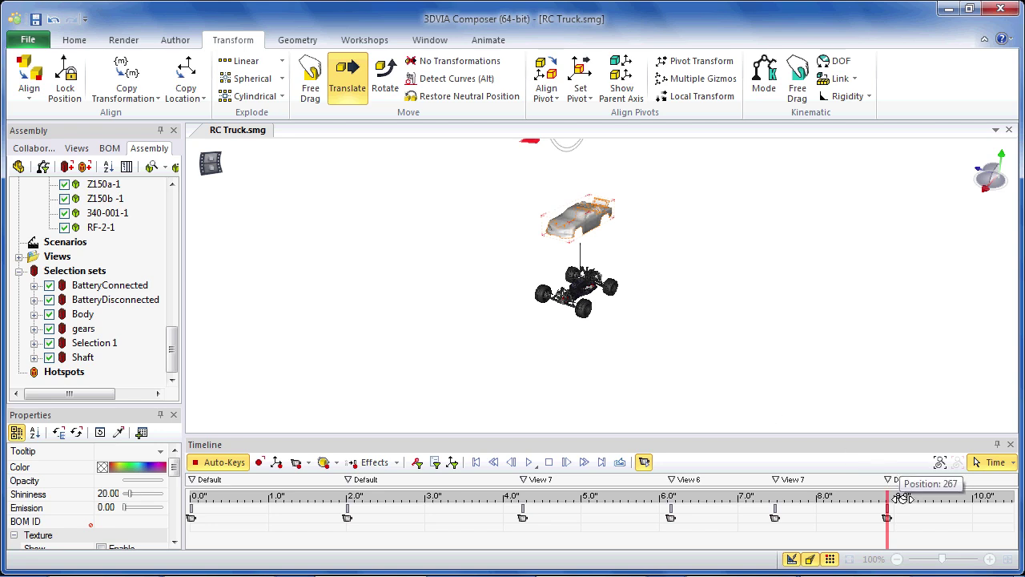
drag(945, 501, 993, 503)
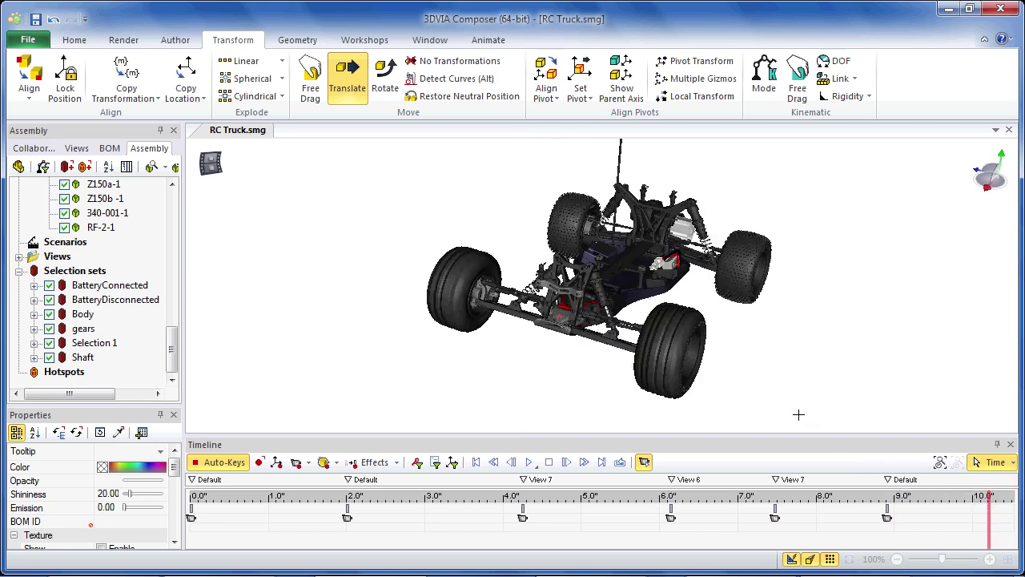
drag(765, 387, 560, 364)
- Select all truck parts with Ctrl+A and spherically explode them to about 330 mm
key(ctrl+a)
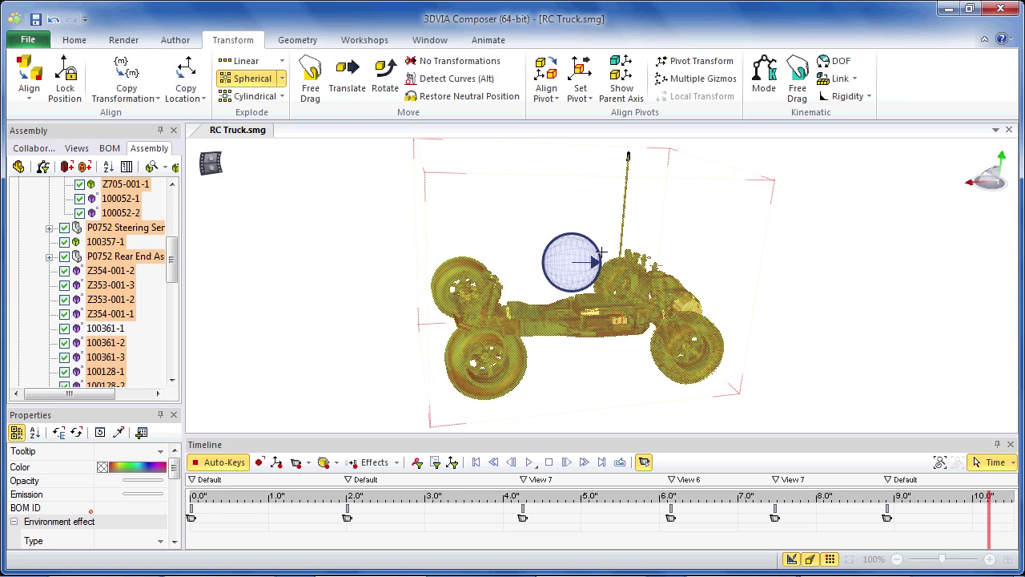
drag(593, 253, 629, 256)
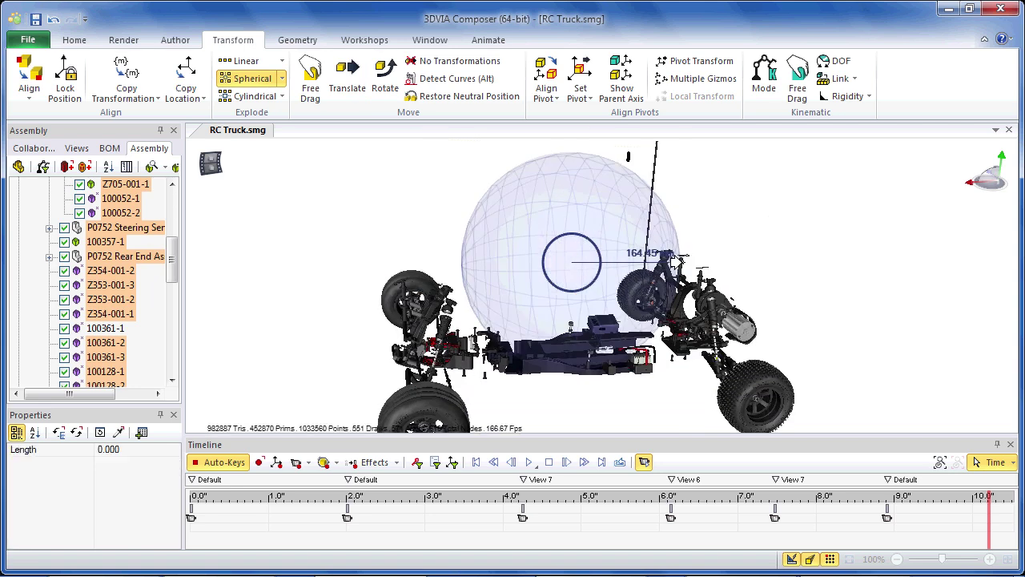
drag(687, 260, 781, 274)
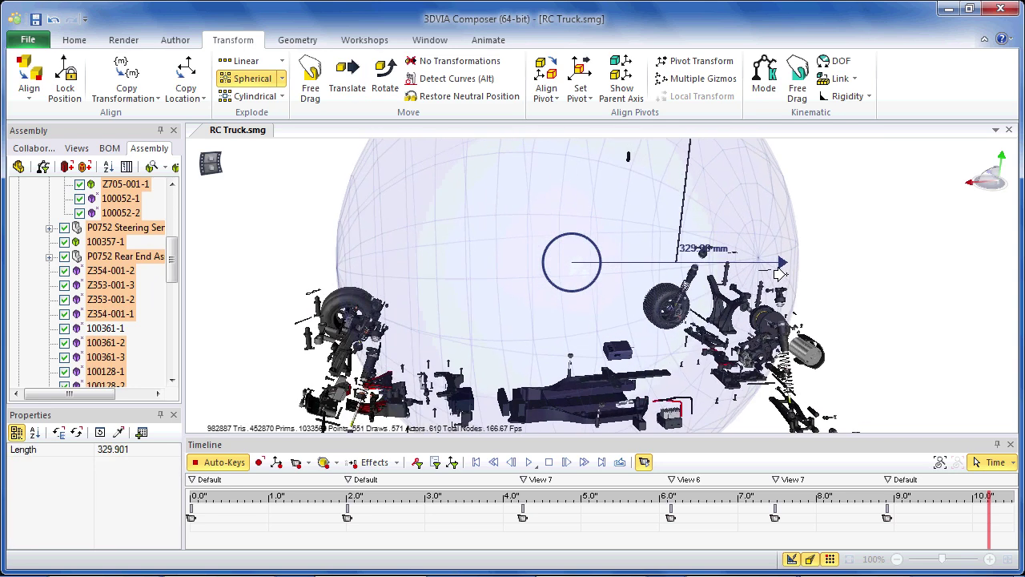
click(844, 288)
scroll(844, 287, down, 3)
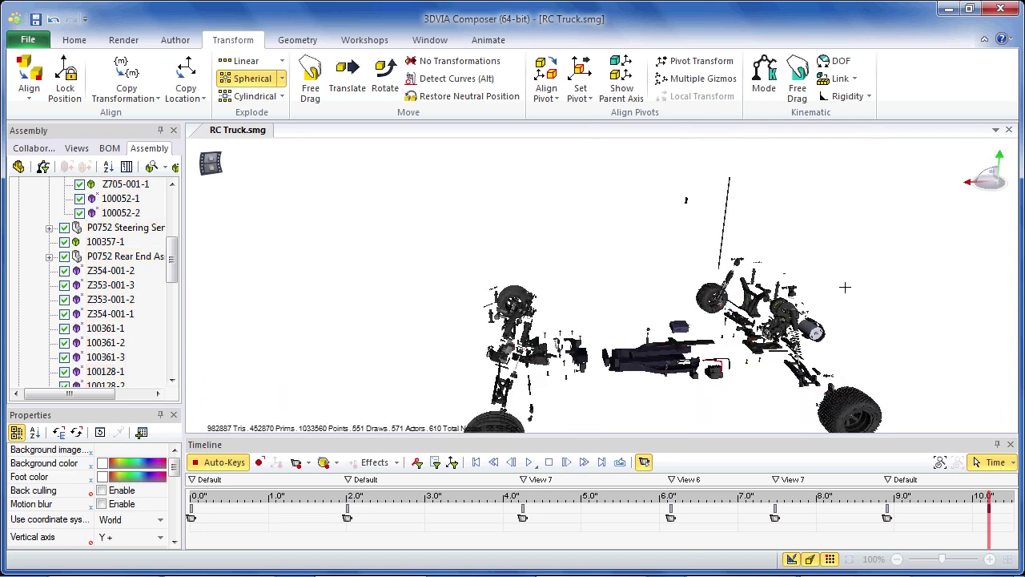
scroll(848, 287, down, 2)
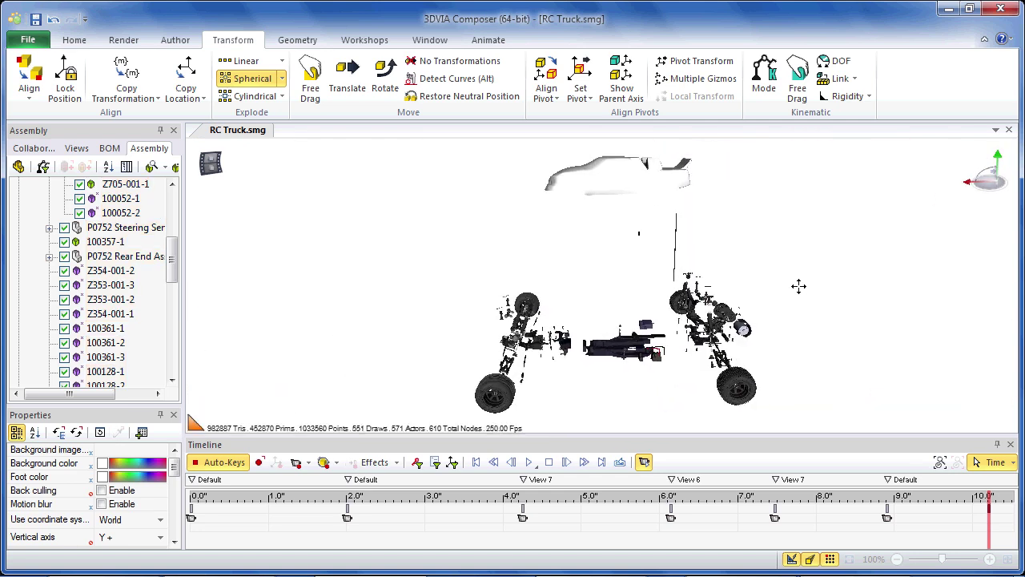
- Select the Default view and play the truck animation from the beginning
click(56, 223)
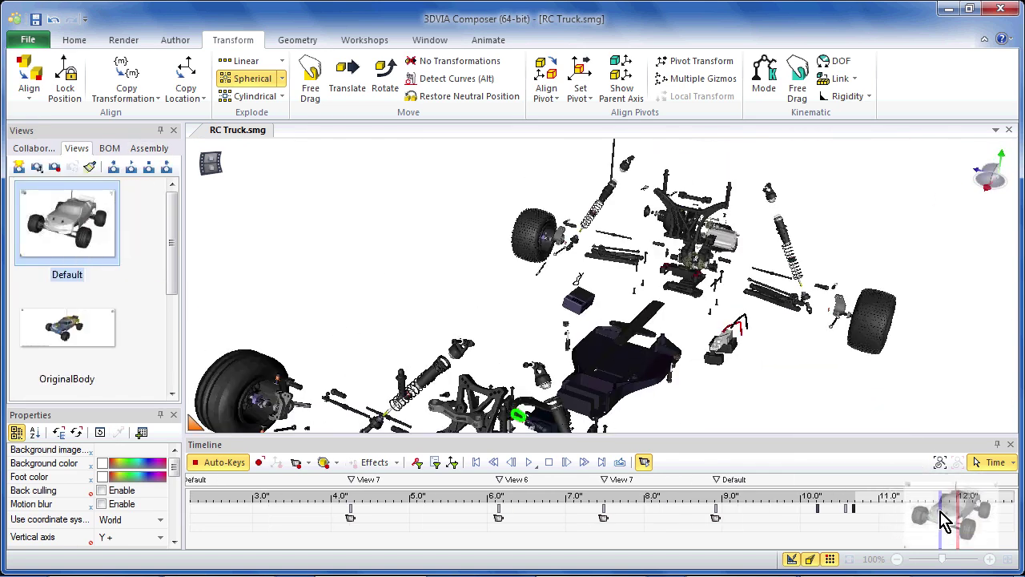
click(529, 462)
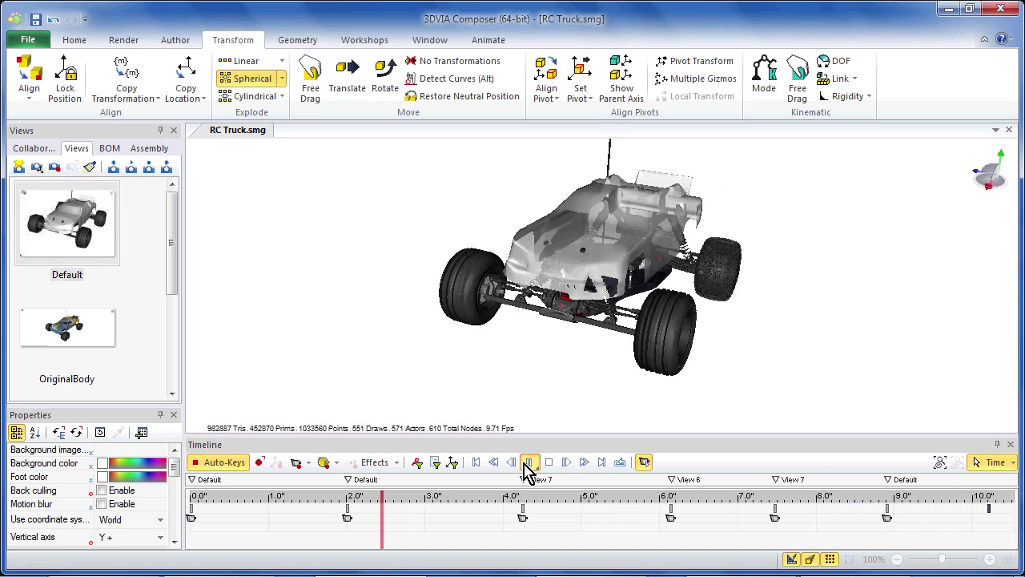